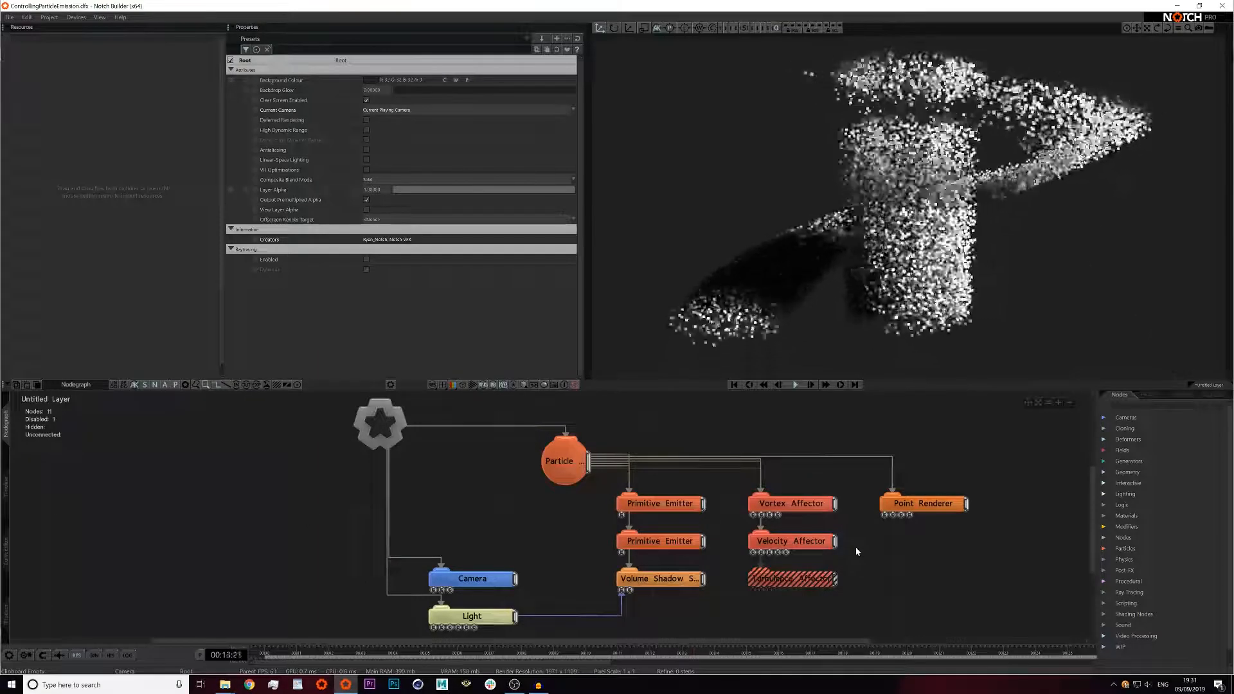
Enable Show Metrics on the Particle Root node.
click(565, 481)
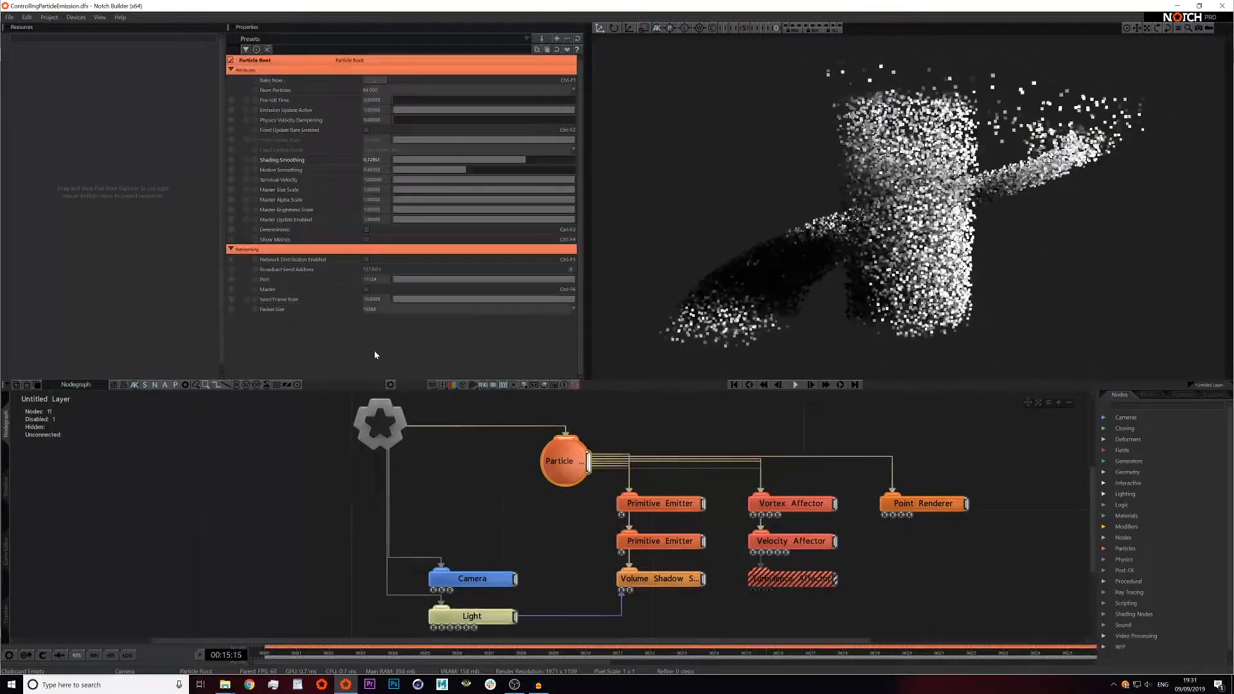
click(366, 239)
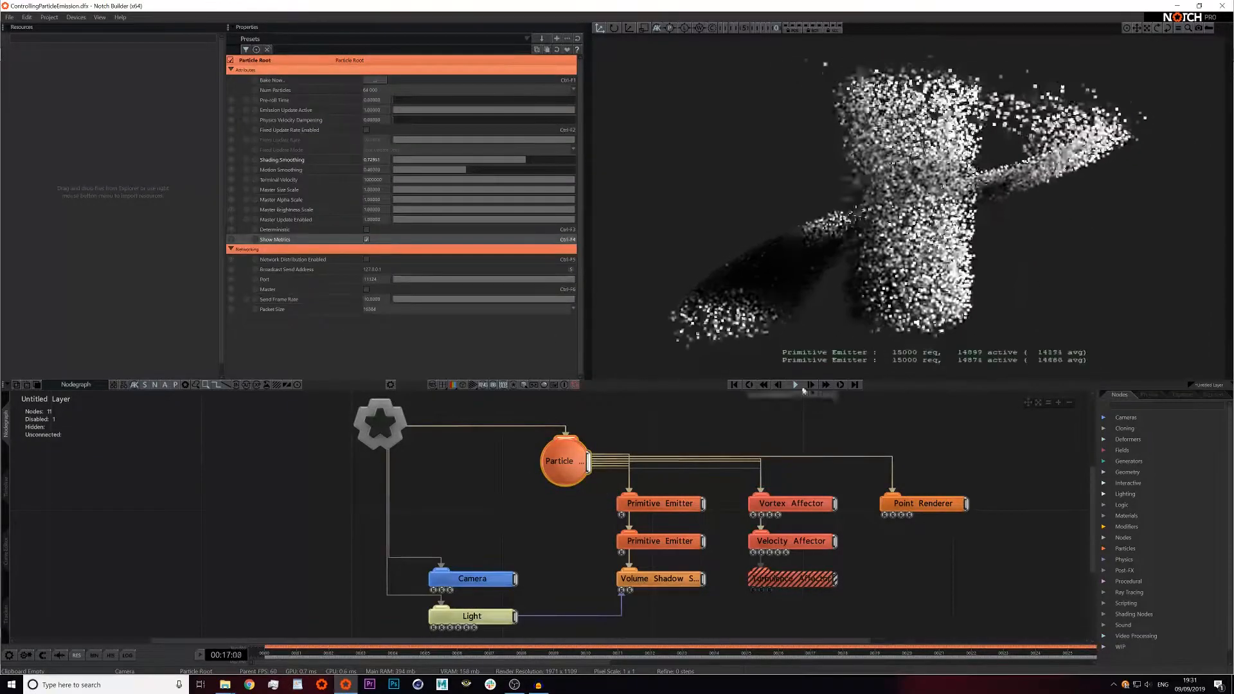
click(888, 430)
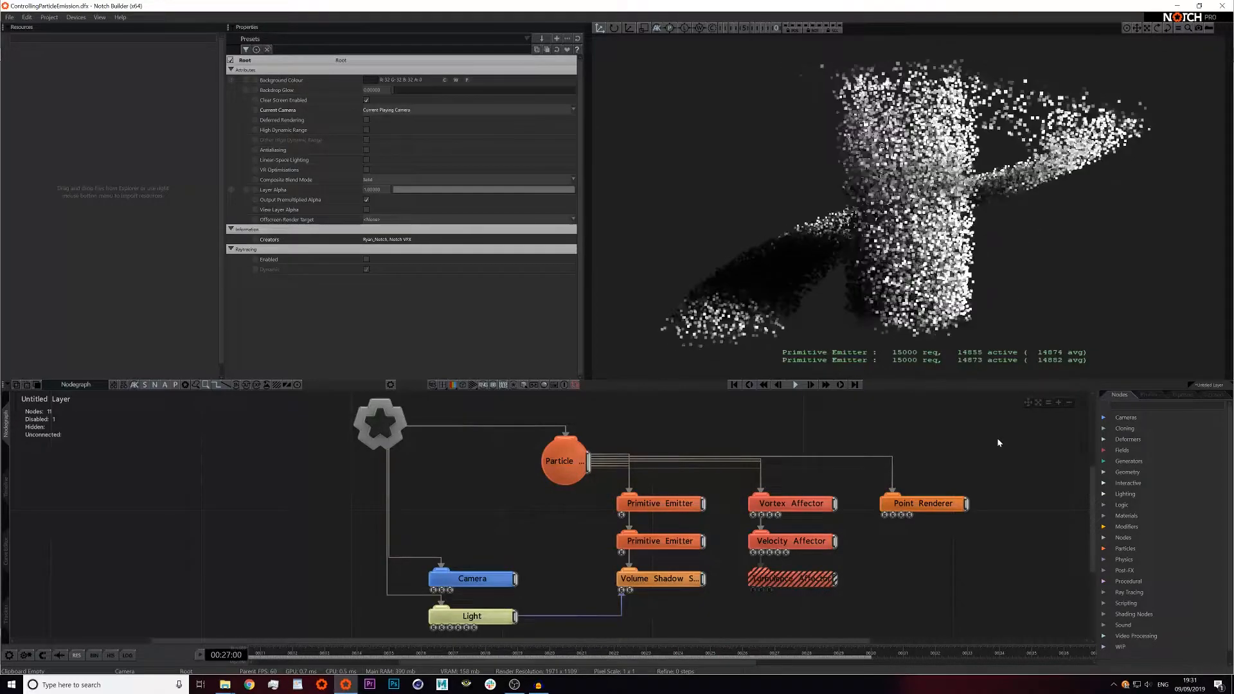
Replay the scene from the start several times to examine how the particles emit and how the emitter metrics behave.
key(Home)
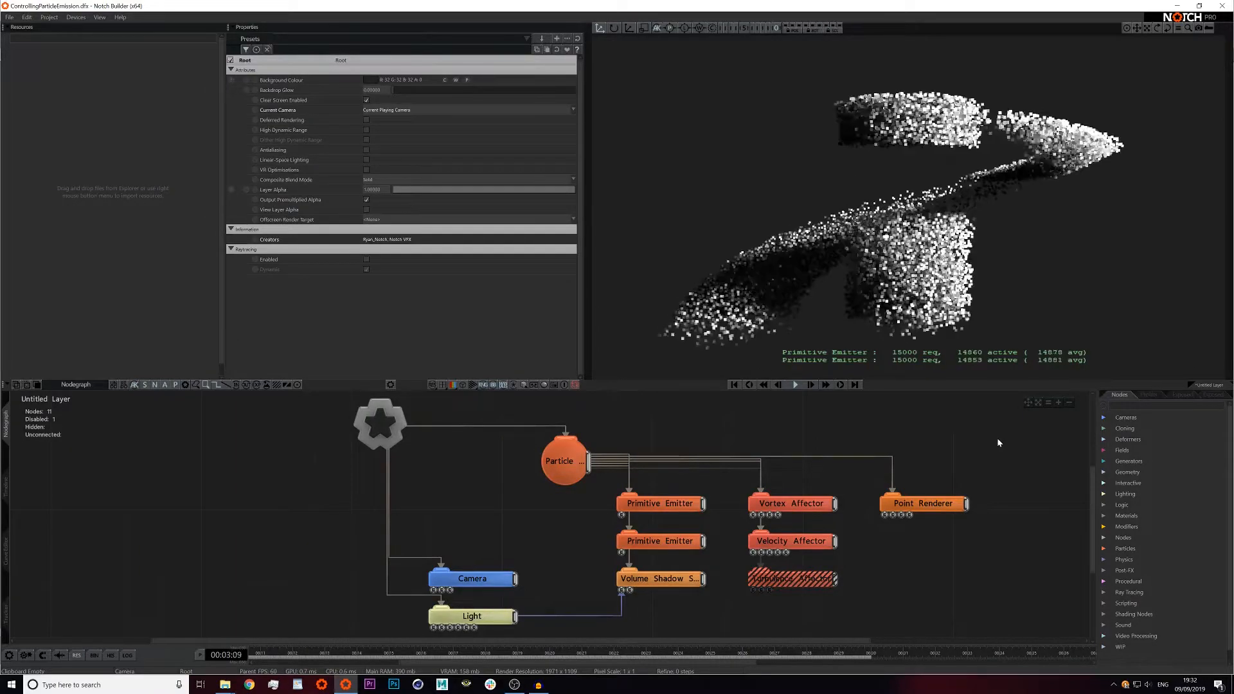
key(Home)
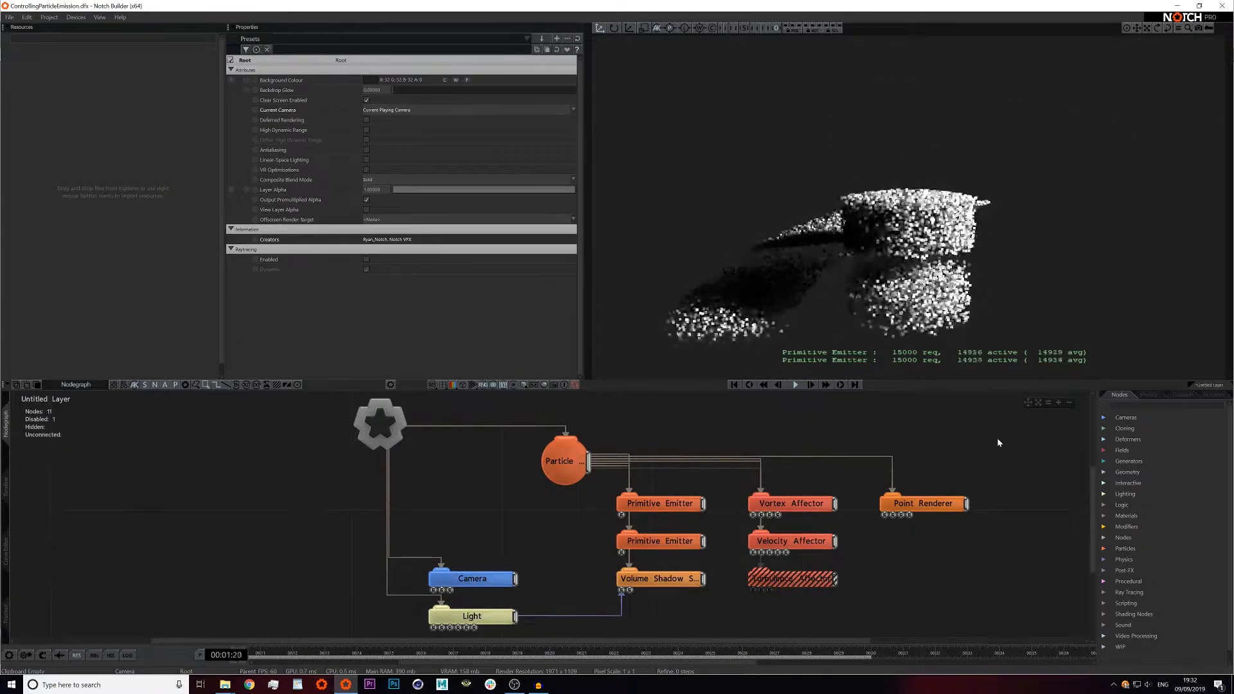
key(Home)
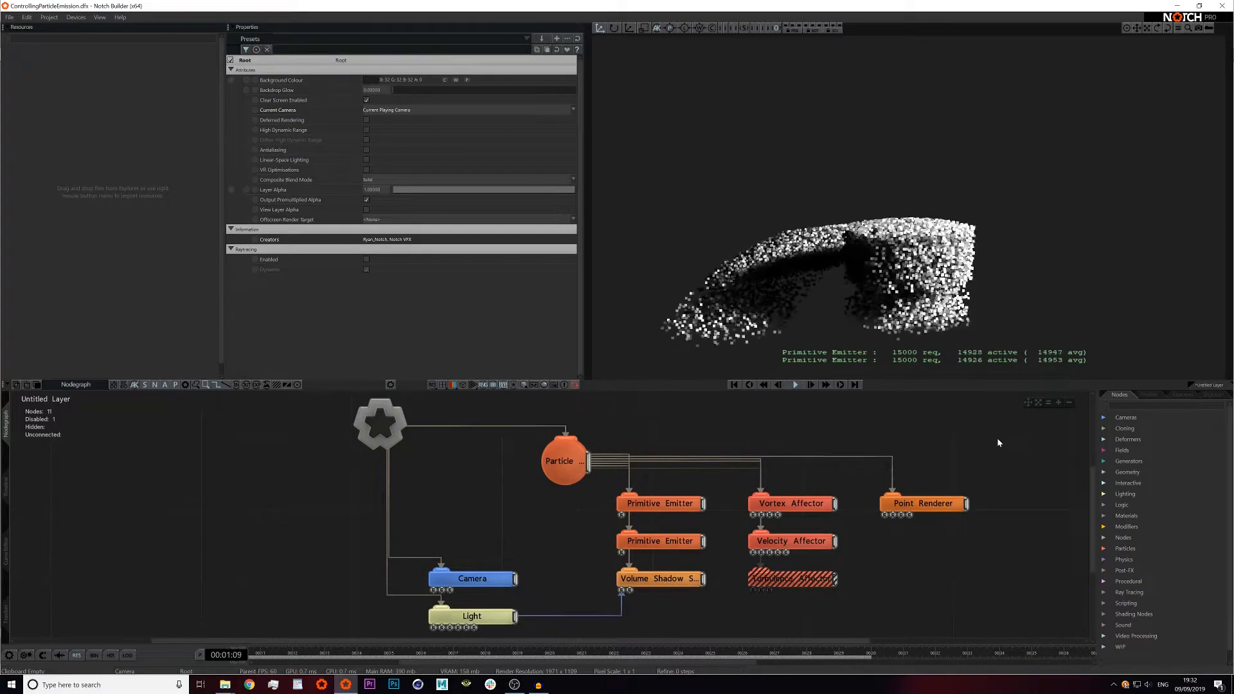
key(Home)
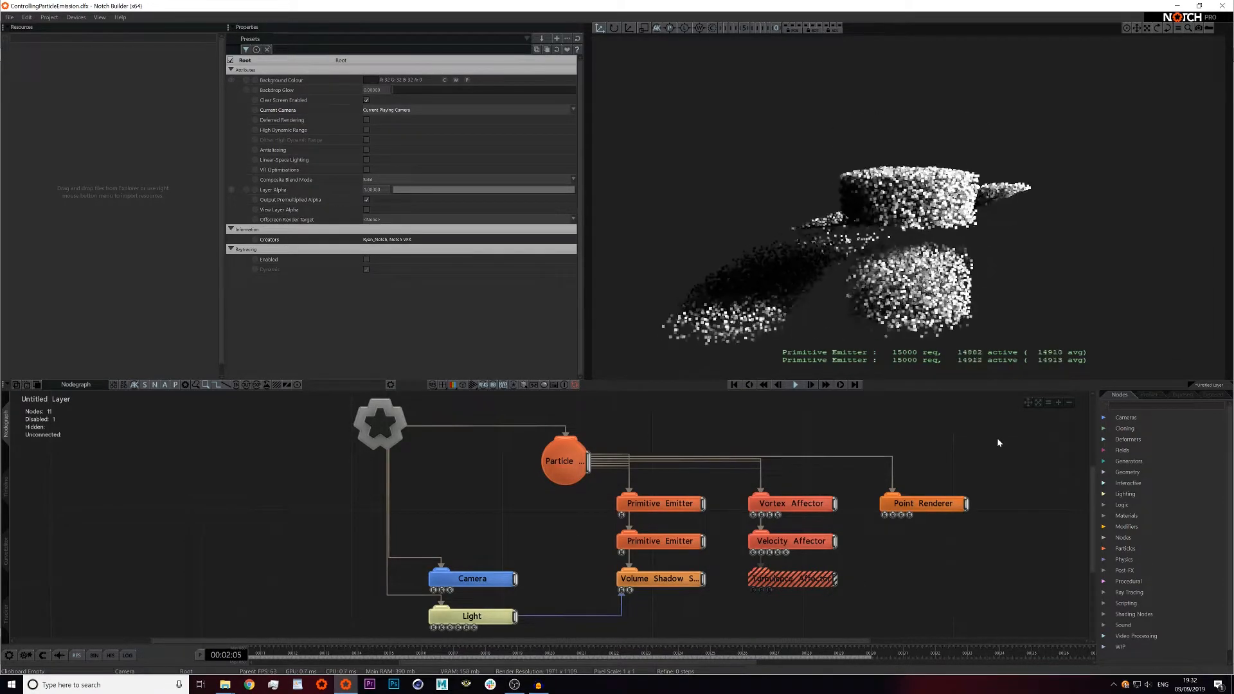
key(Home)
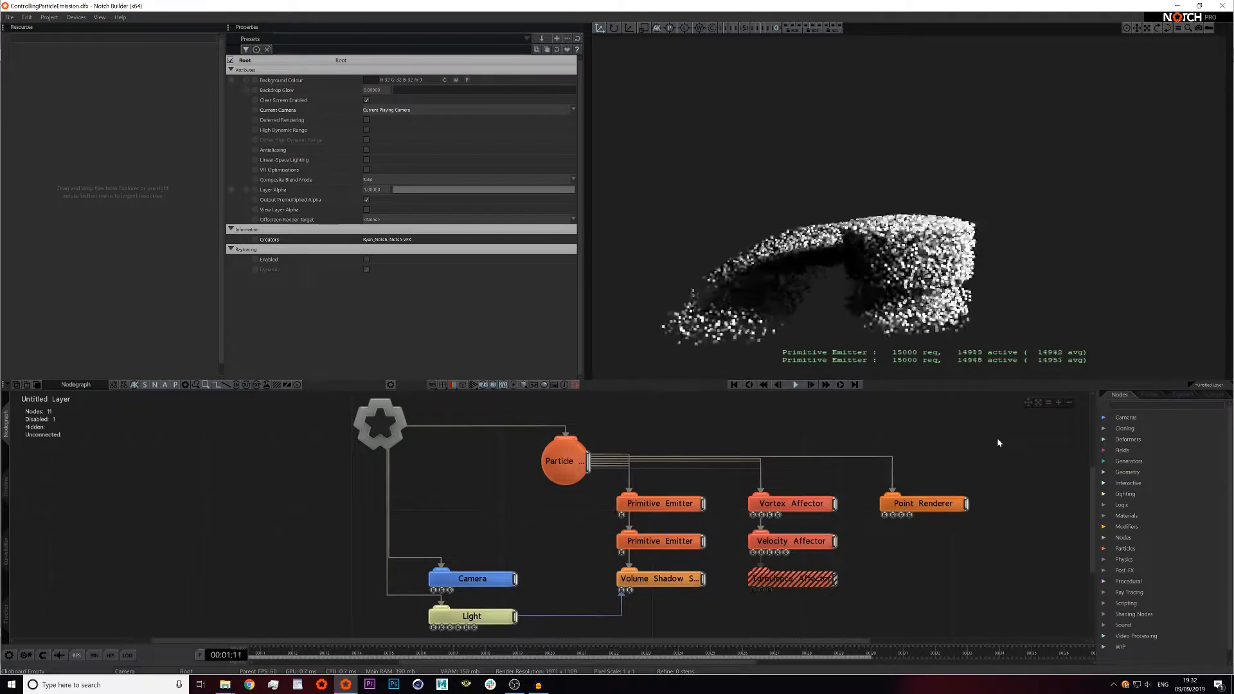
Try a particle Life of about 16.7 on both Primitive Emitters and replay the scene from the start.
click(678, 546)
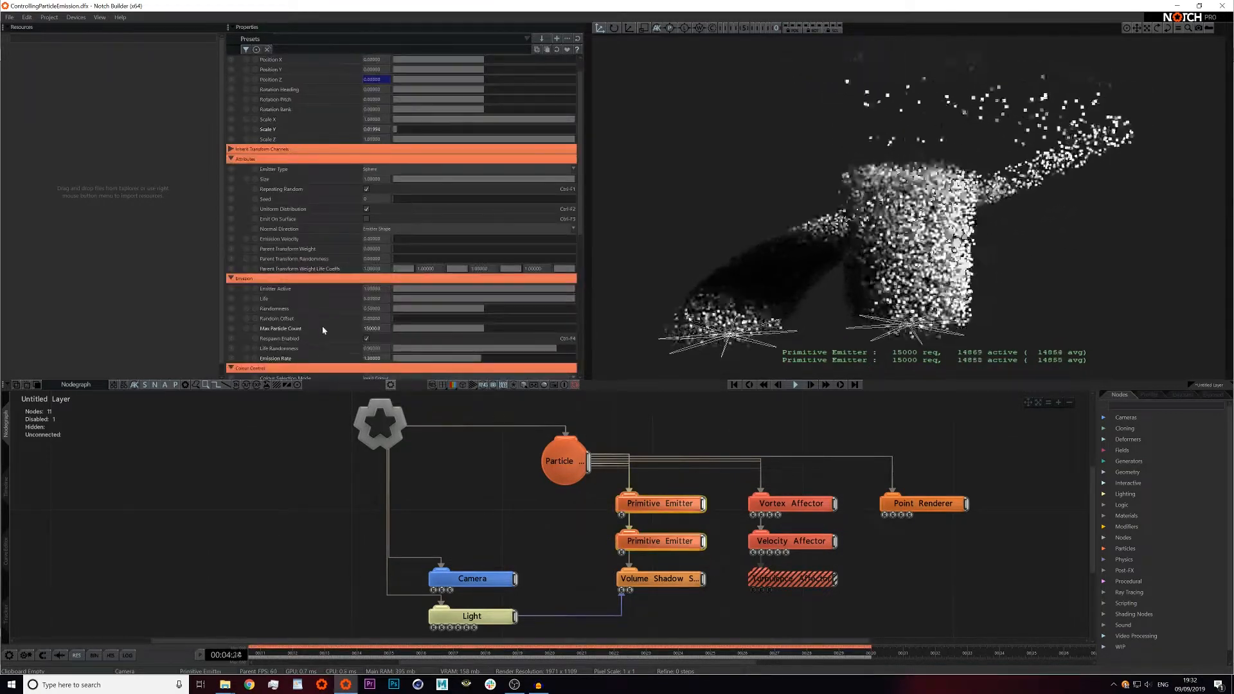
scroll(323, 331, down, 3)
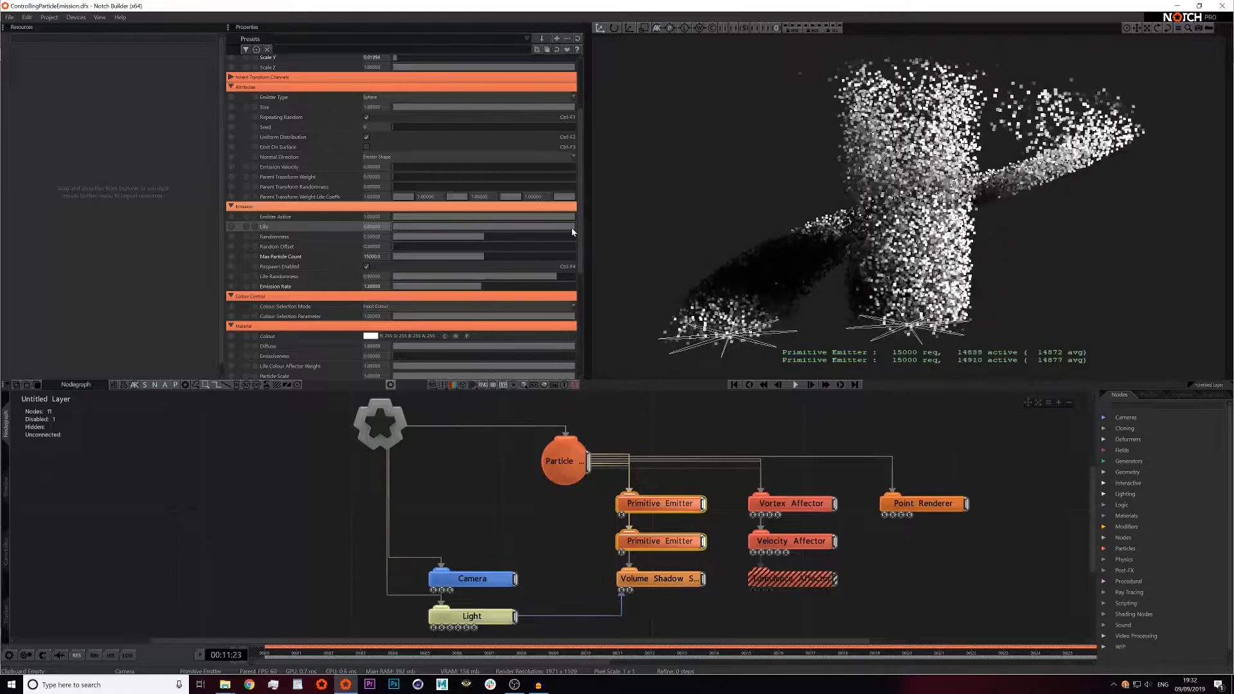
drag(572, 230, 575, 230)
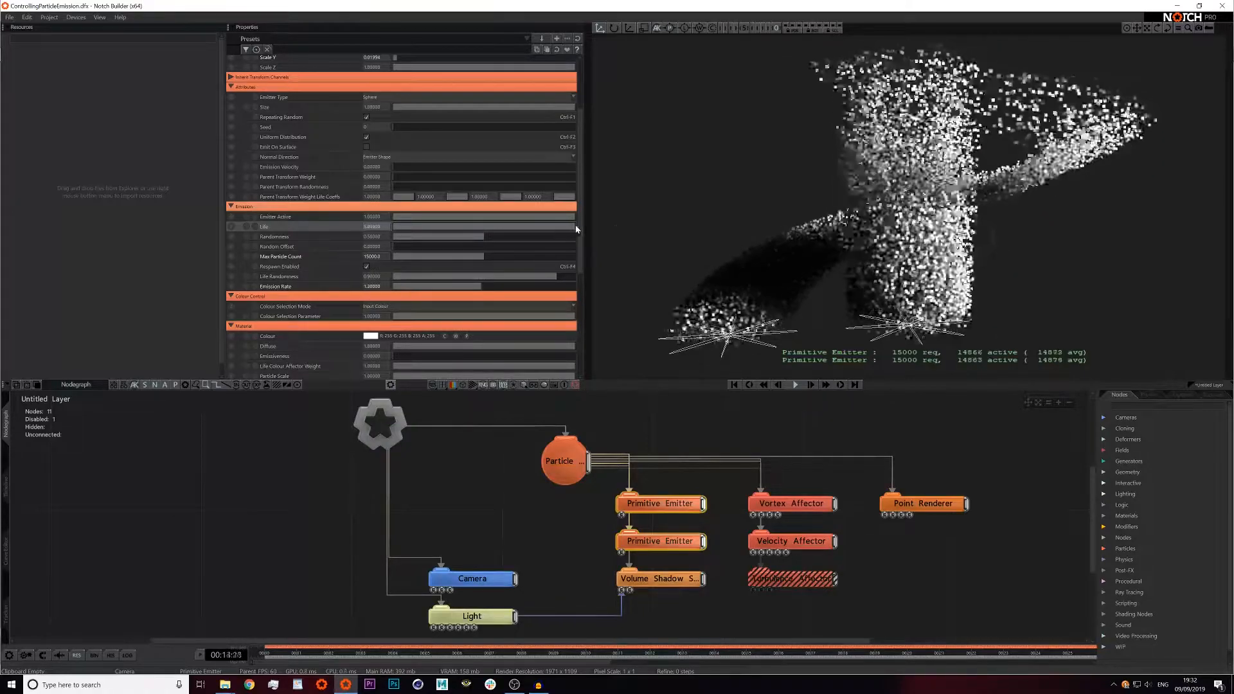
drag(941, 223, 1003, 223)
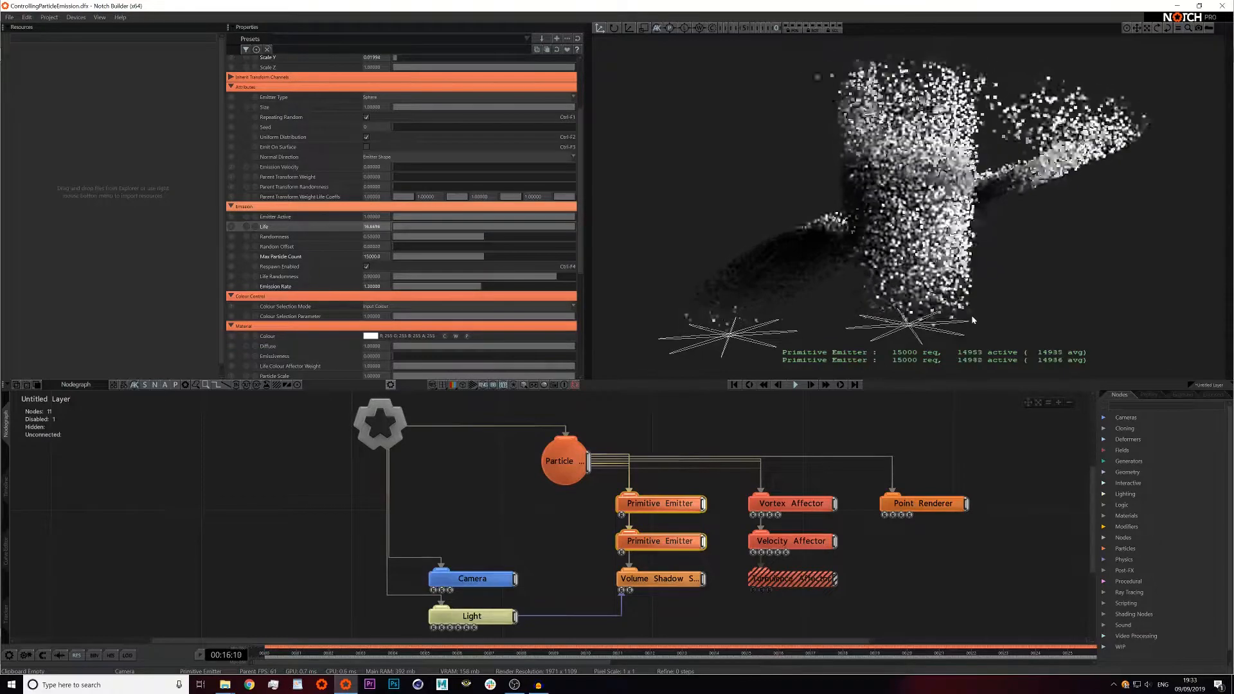
key(Home)
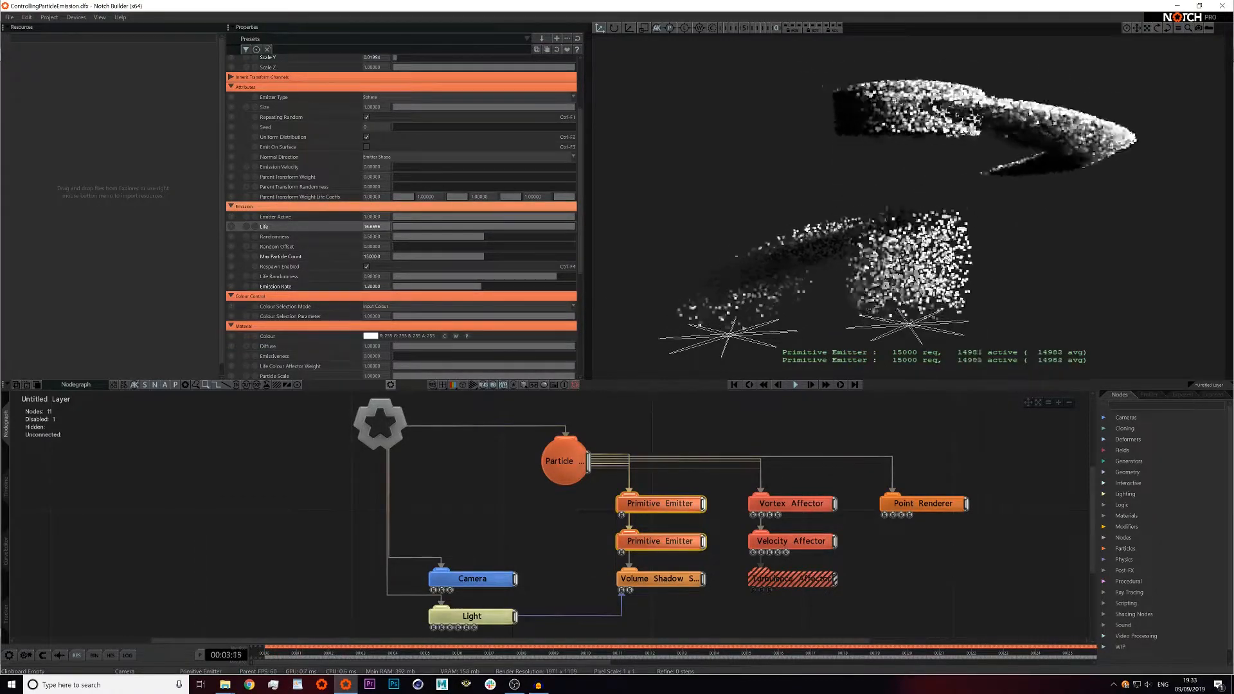
Set the Life of both Primitive Emitters to 5.
click(405, 229)
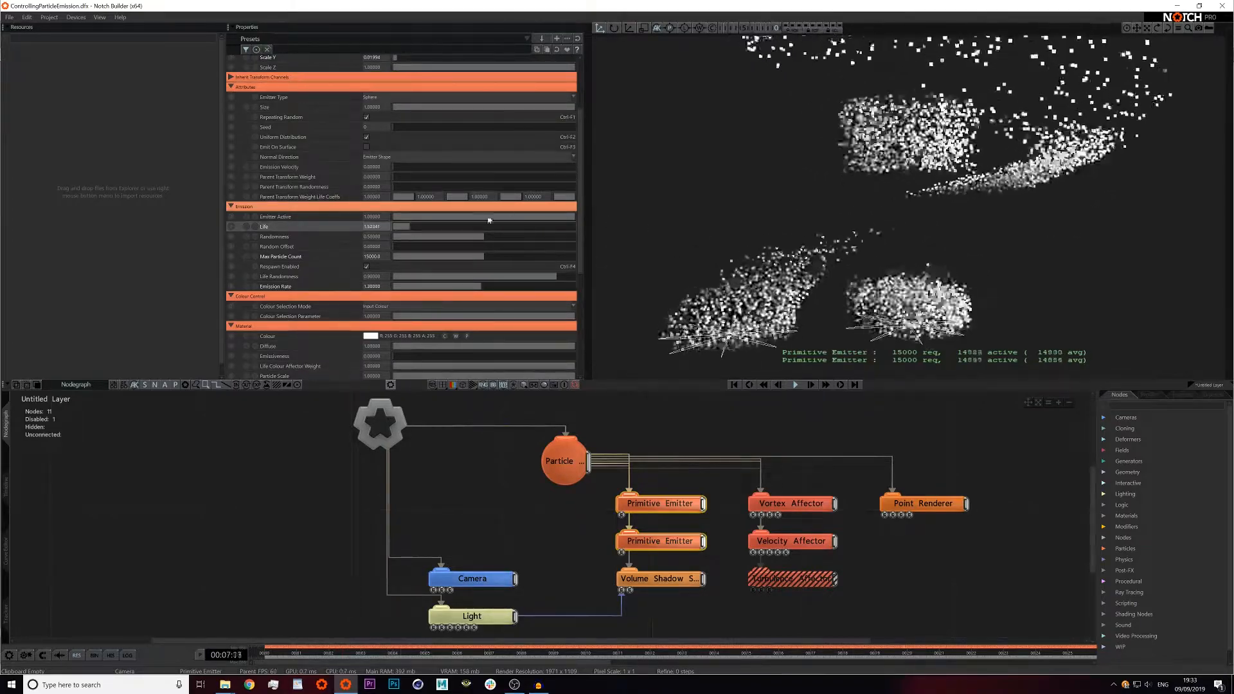
click(429, 226)
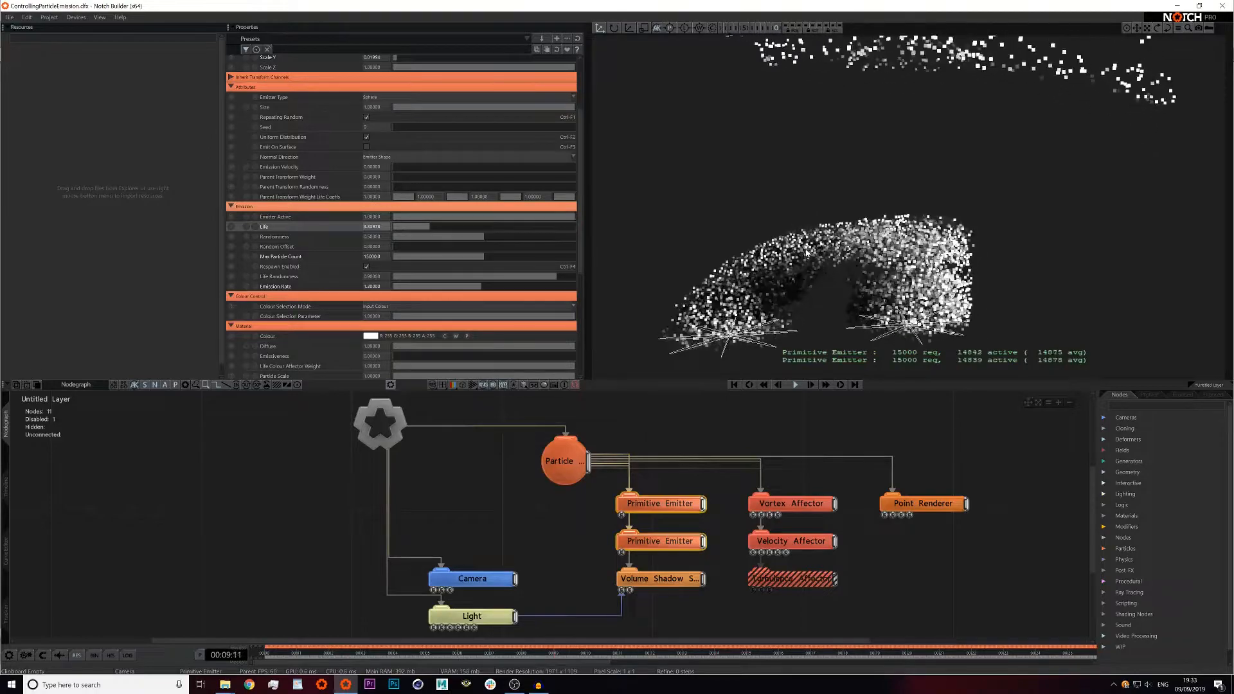
click(377, 229)
text(5)
key(Return)
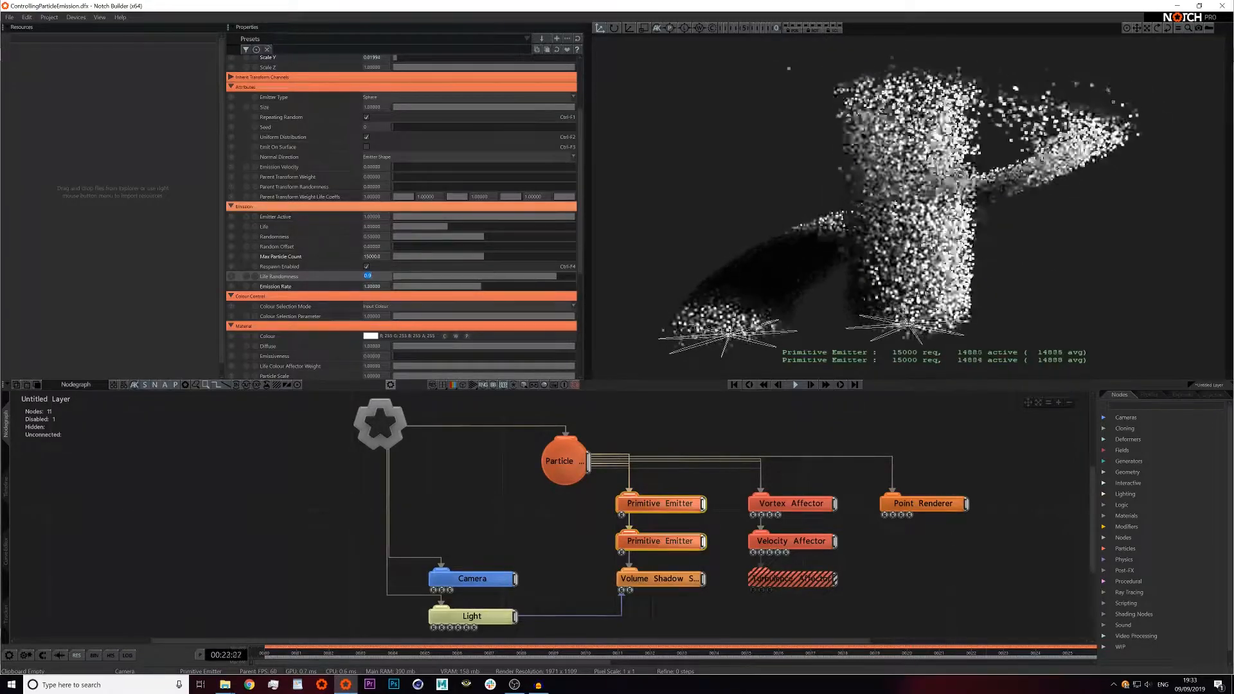
Try a Life Randomness of 2 on both Primitive Emitters, and return it to 0.9.
key(Return)
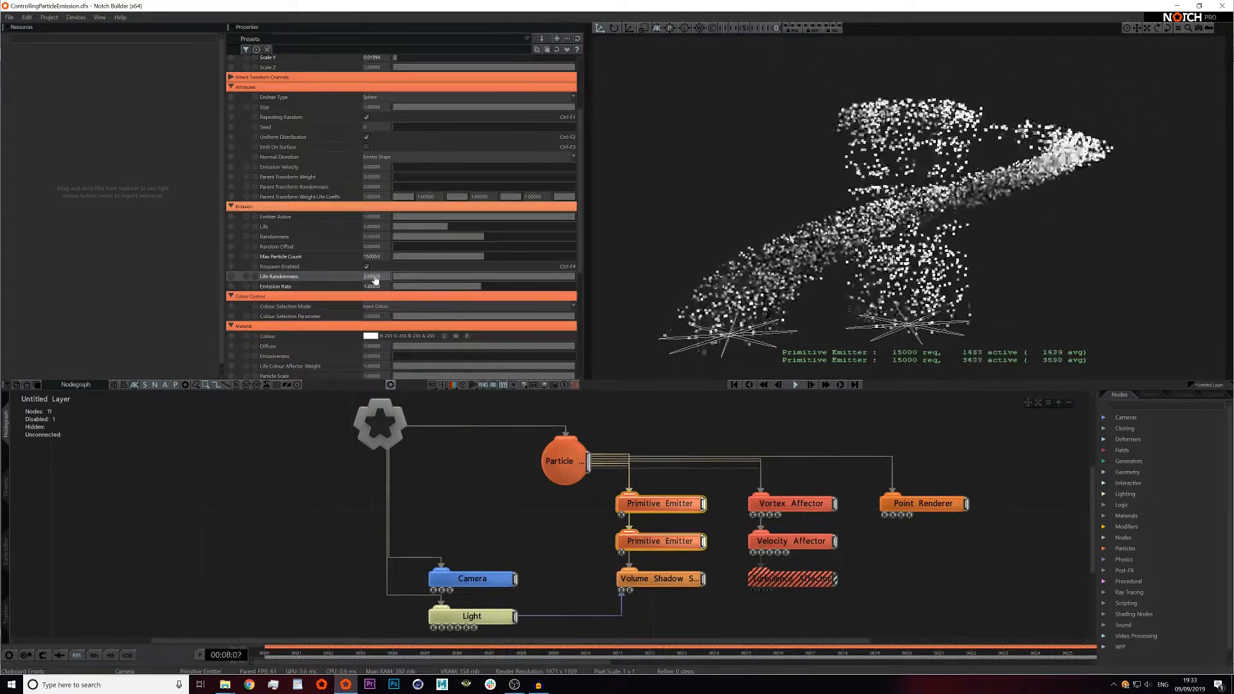
text(0)
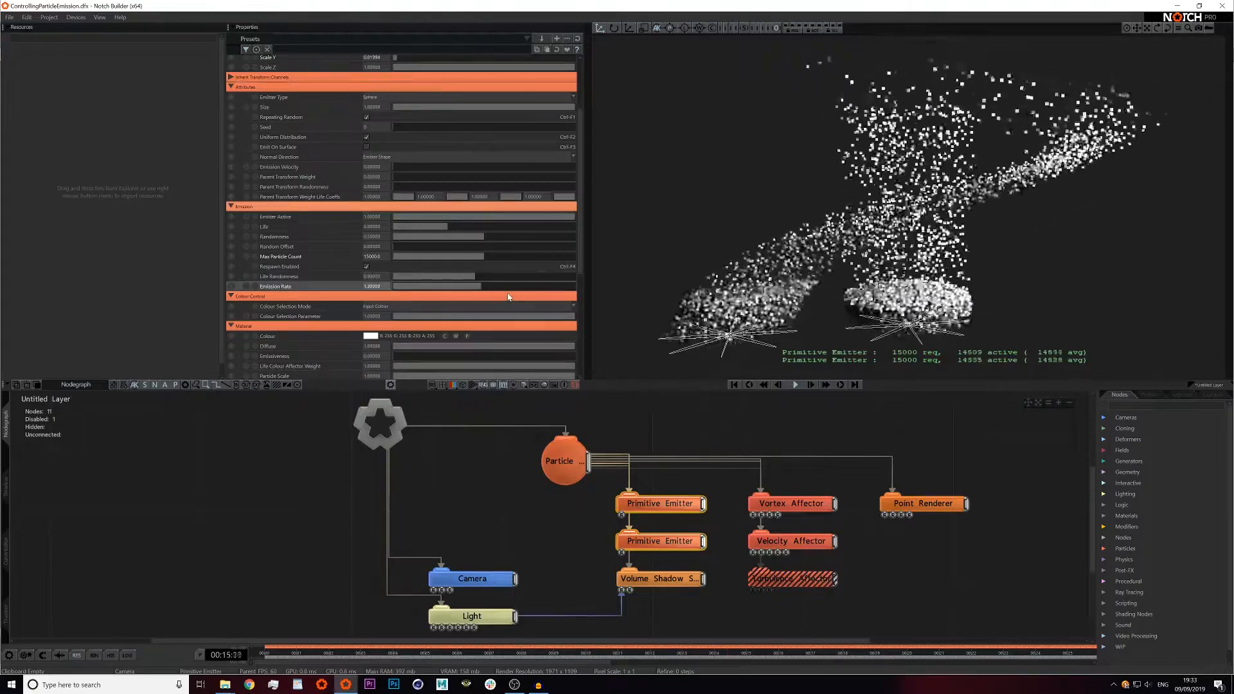
Try a much higher Emission Rate on both Primitive Emitters and a low one of about 0.22, replaying from the start.
drag(482, 291, 596, 358)
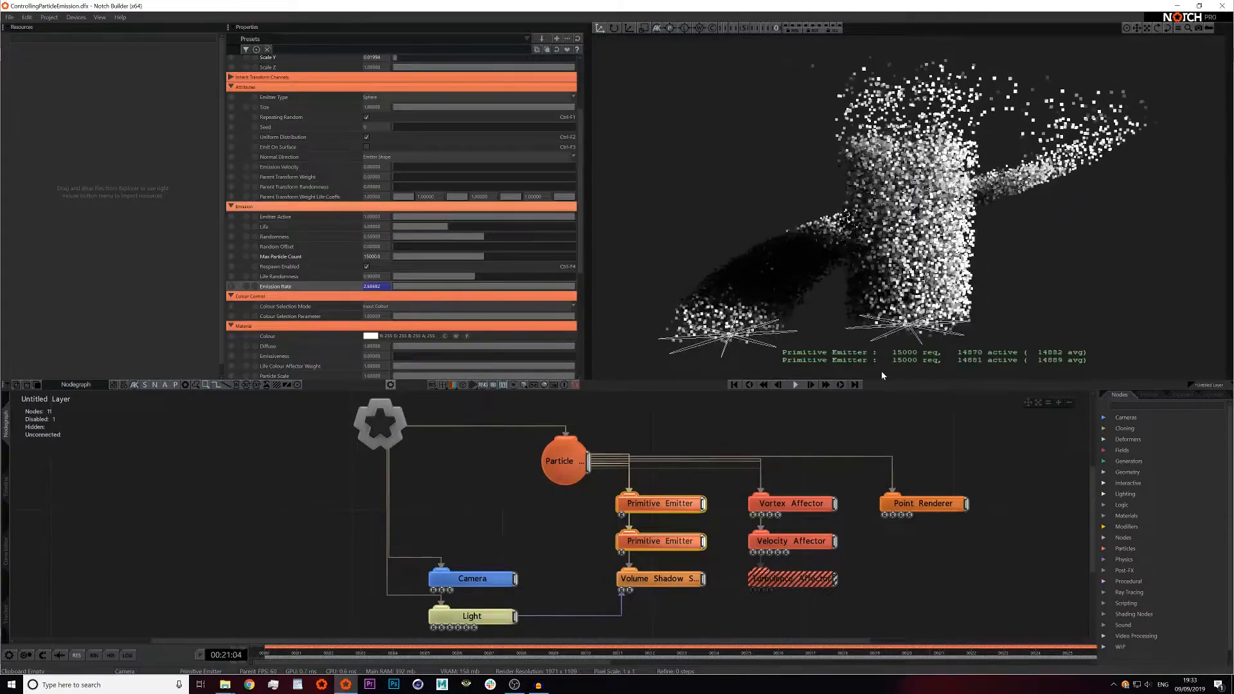
key(Home)
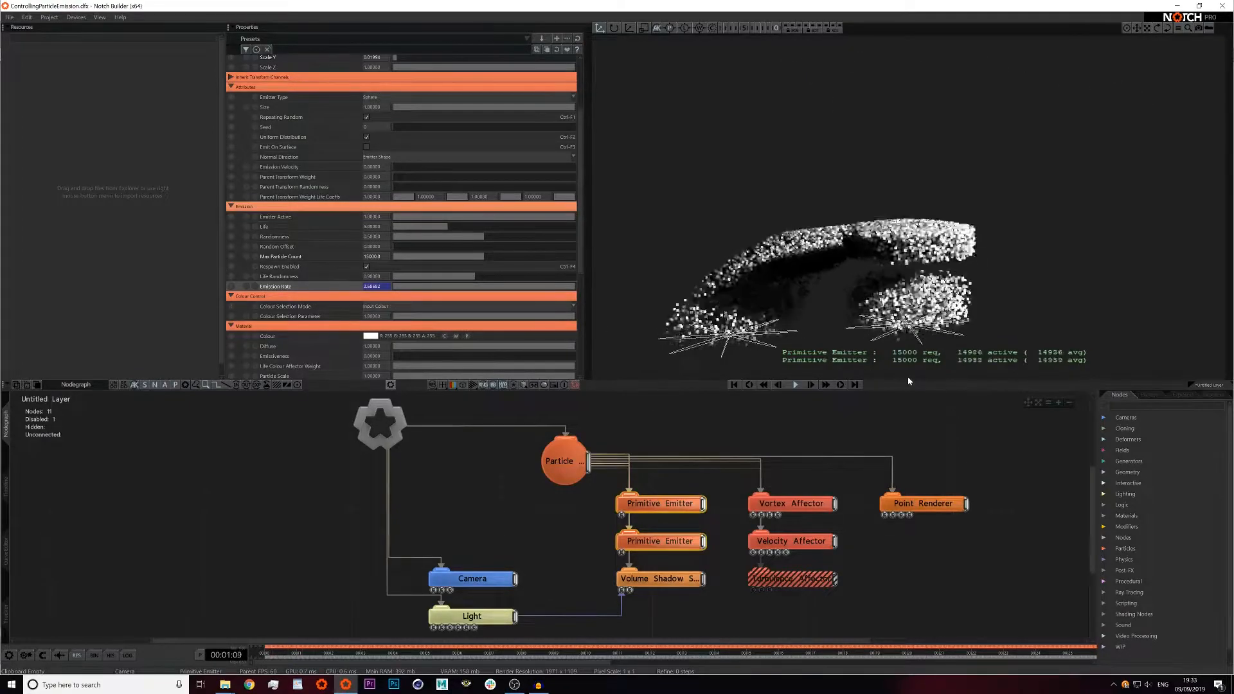
click(408, 286)
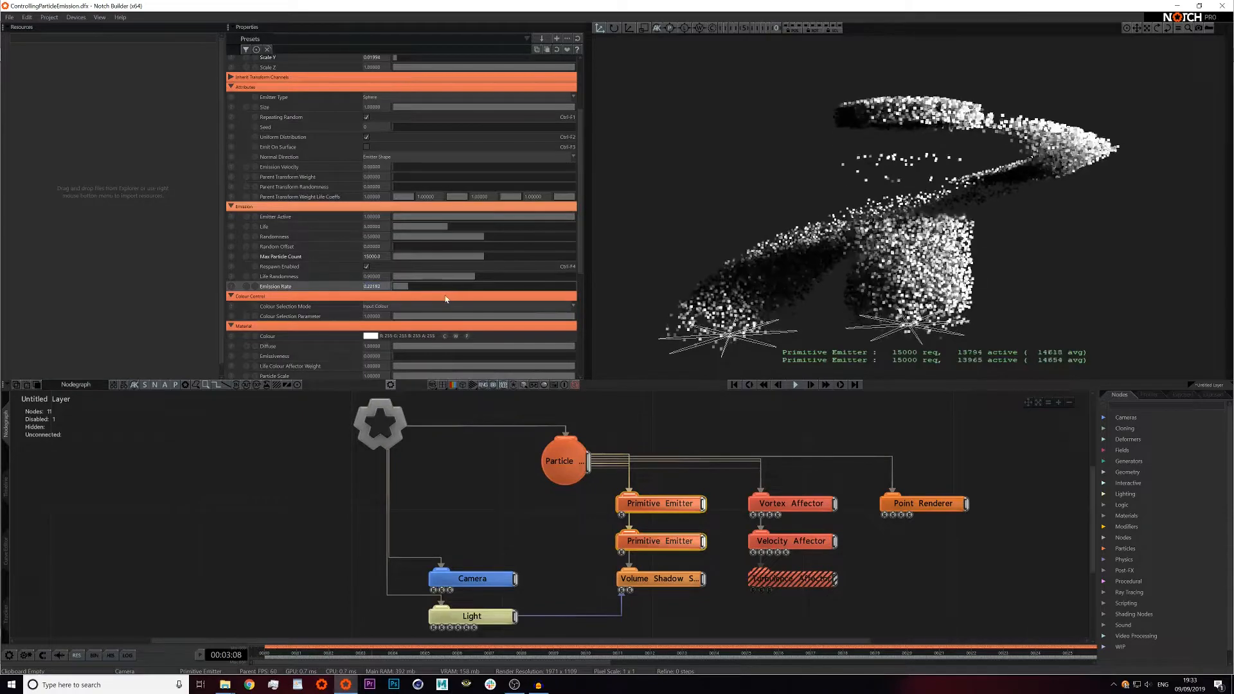
key(Home)
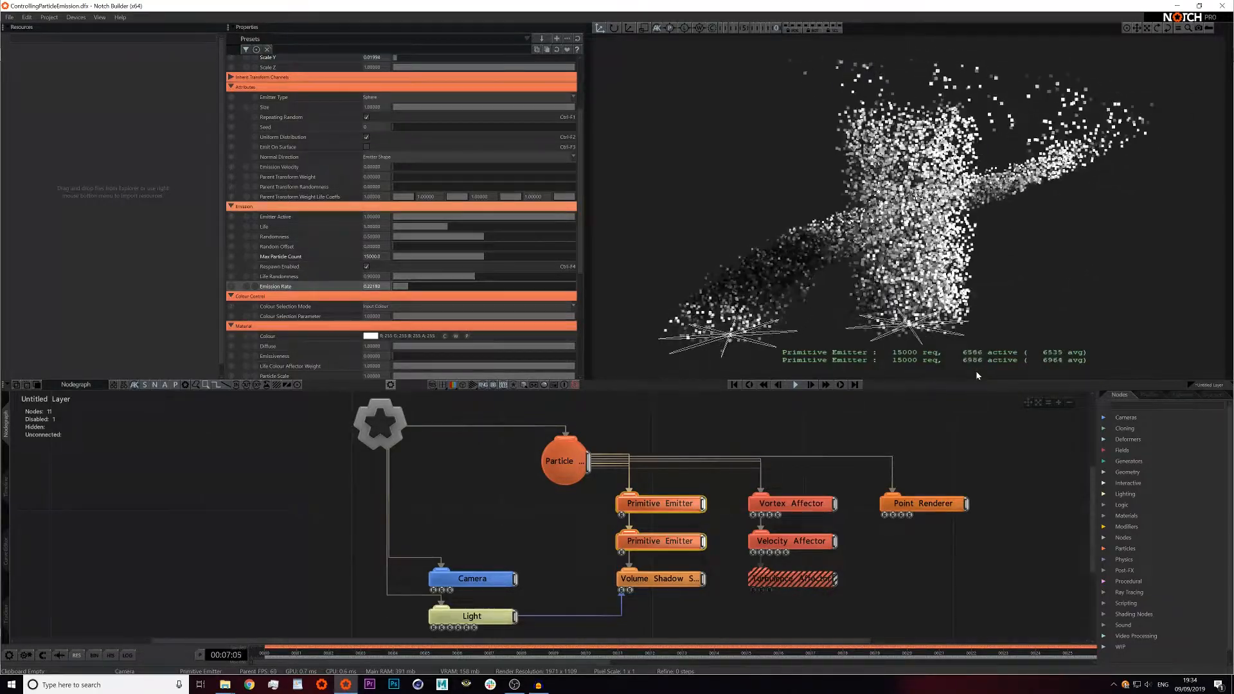
Set the Emission Rate of both Primitive Emitters to 0.45.
click(372, 286)
text(0.)
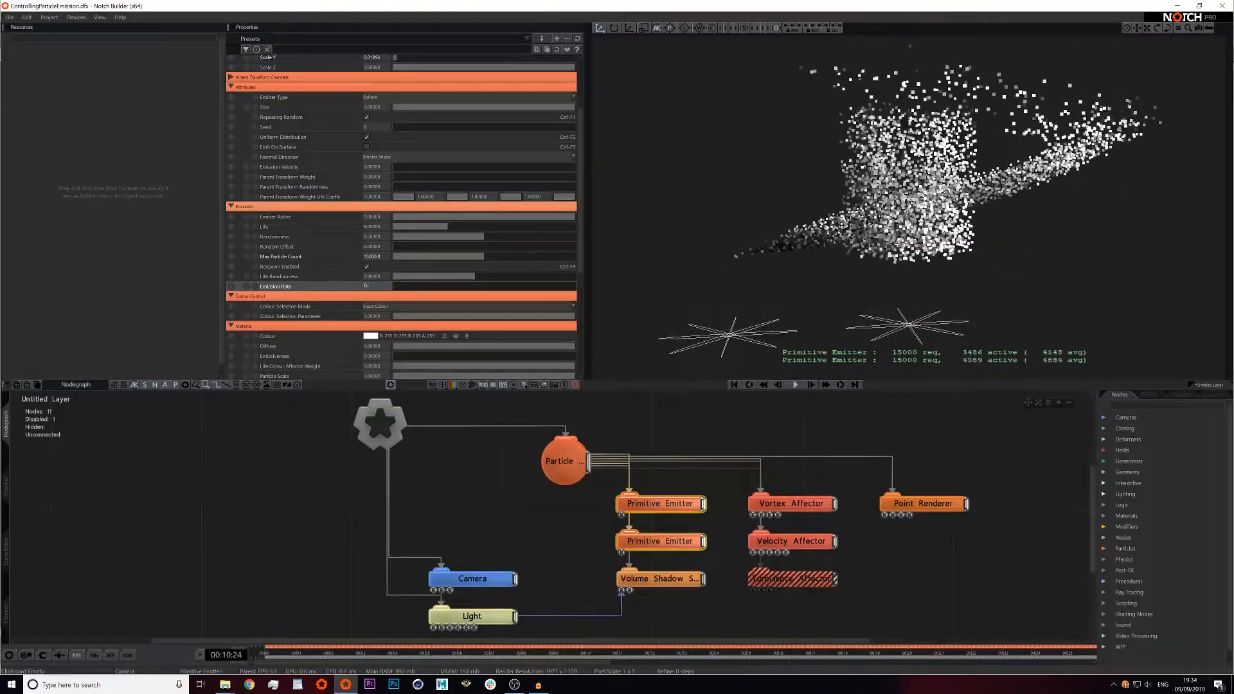
text(45)
key(Return)
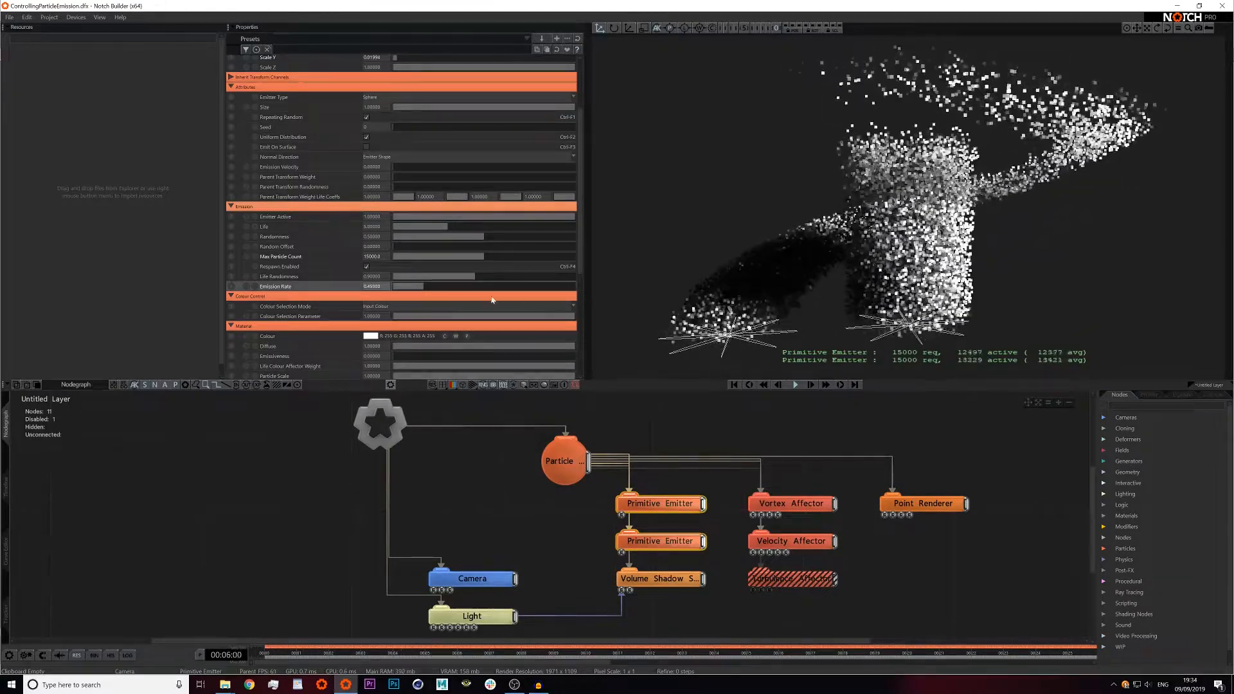
Fine-tune the Emission Rate of both Primitive Emitters to 0.43 and replay the scene from the start.
double_click(371, 286)
text(0.43)
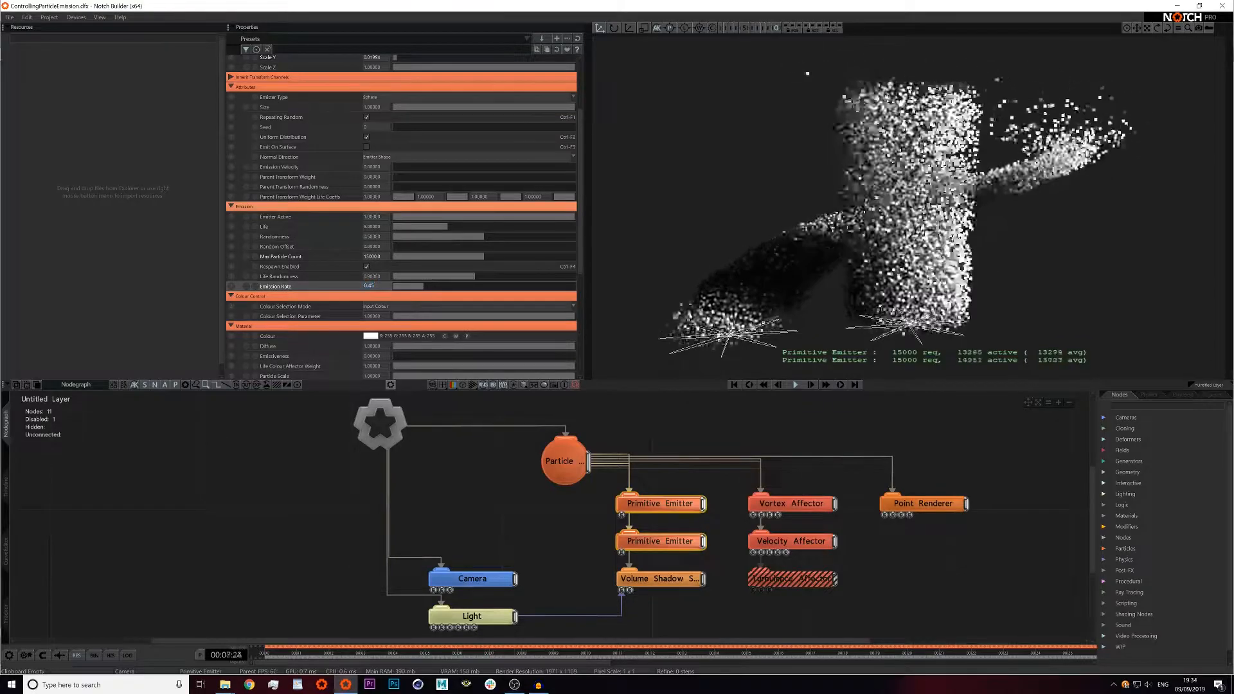
key(Return)
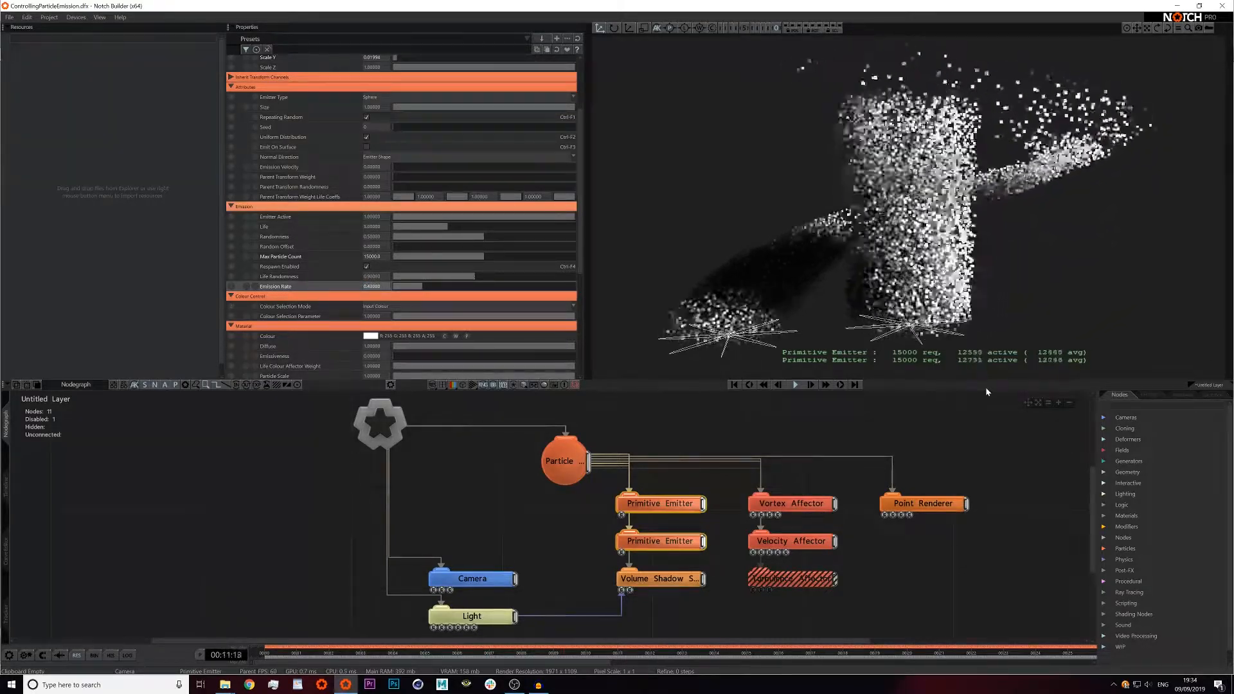
key(Home)
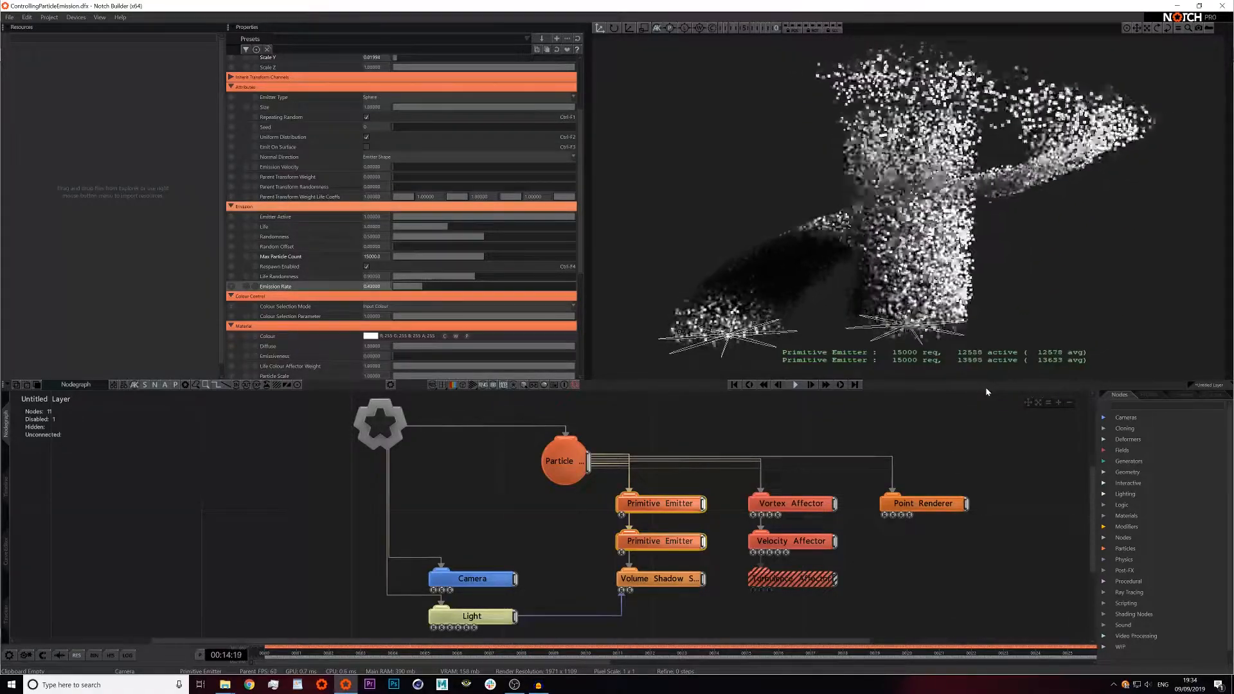
Set the Max Particle Count of both Primitive Emitters to 17000.
click(955, 405)
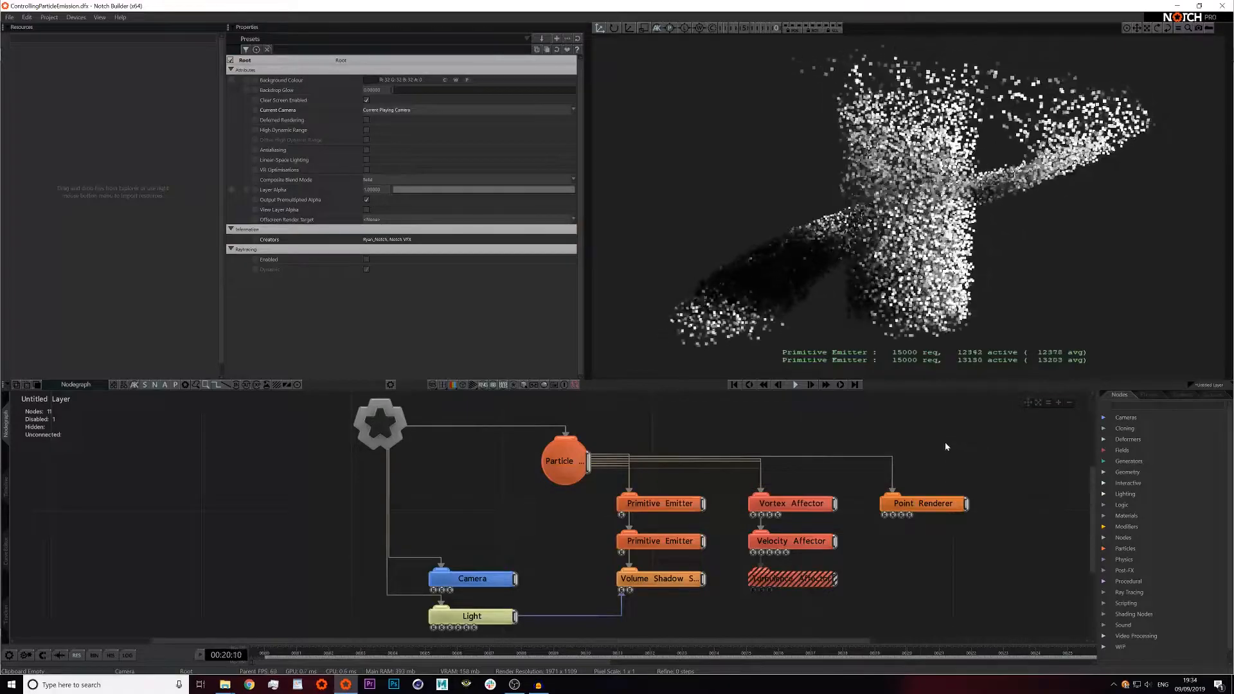
drag(717, 489, 680, 561)
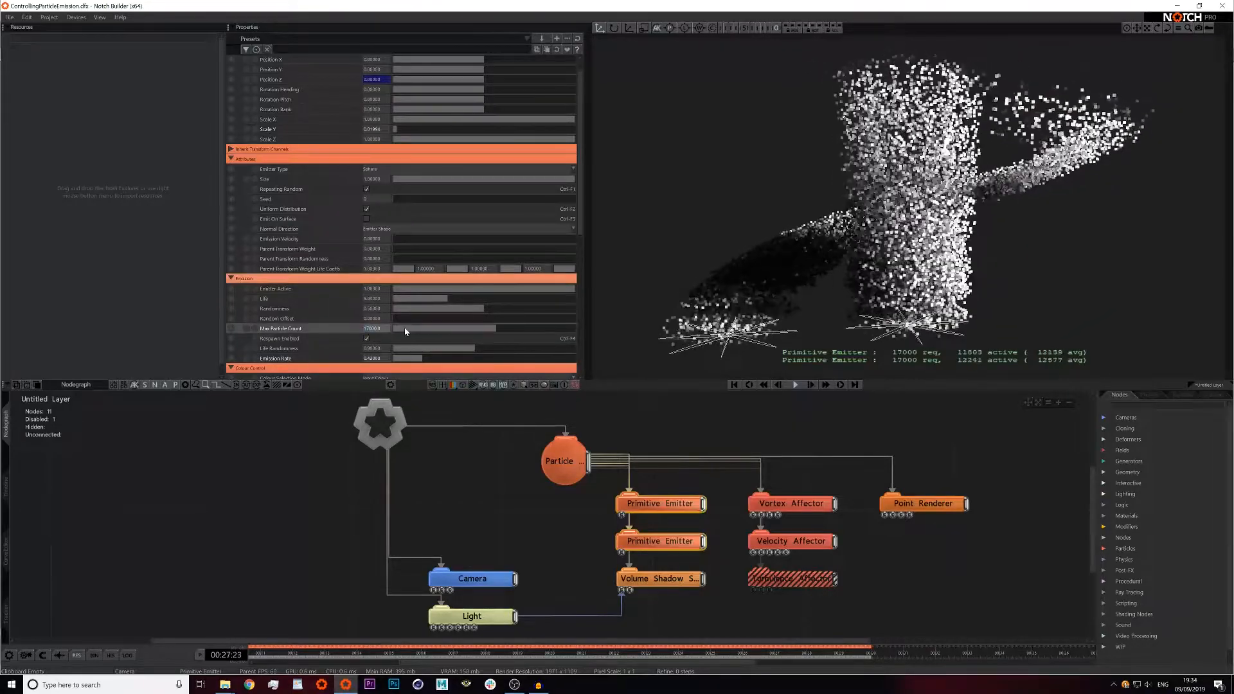
click(833, 407)
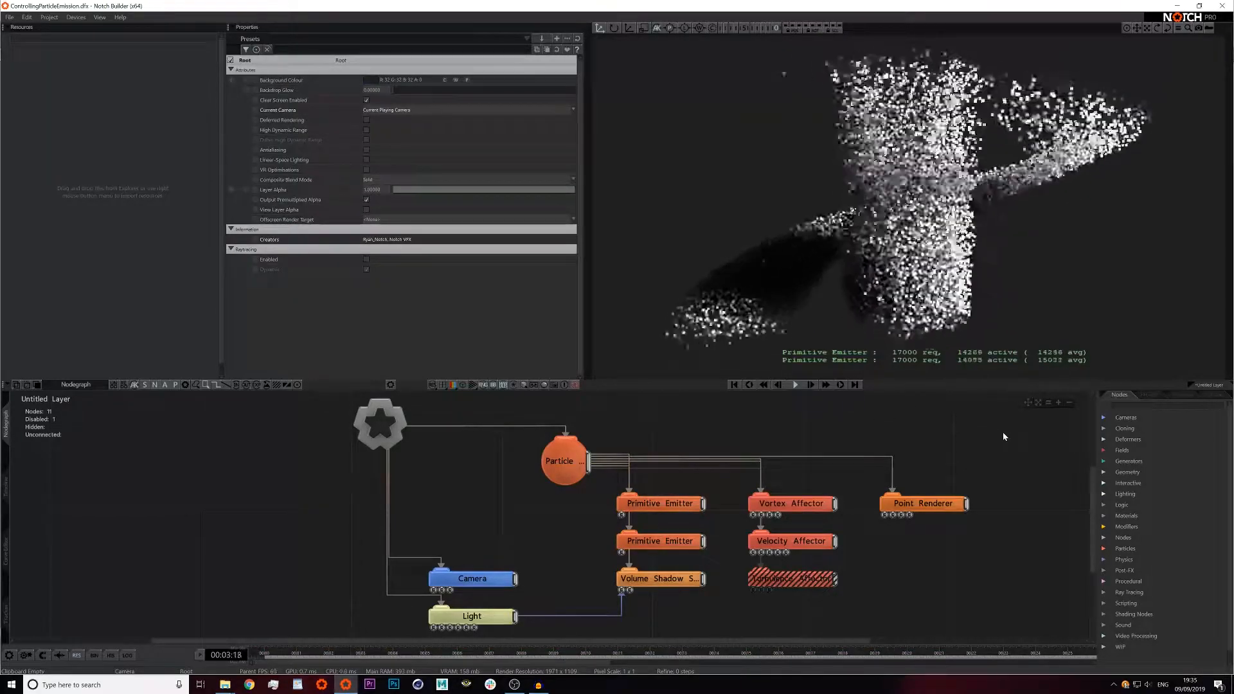
Set the Pre-roll Time of the Particle Root to 5.
click(576, 470)
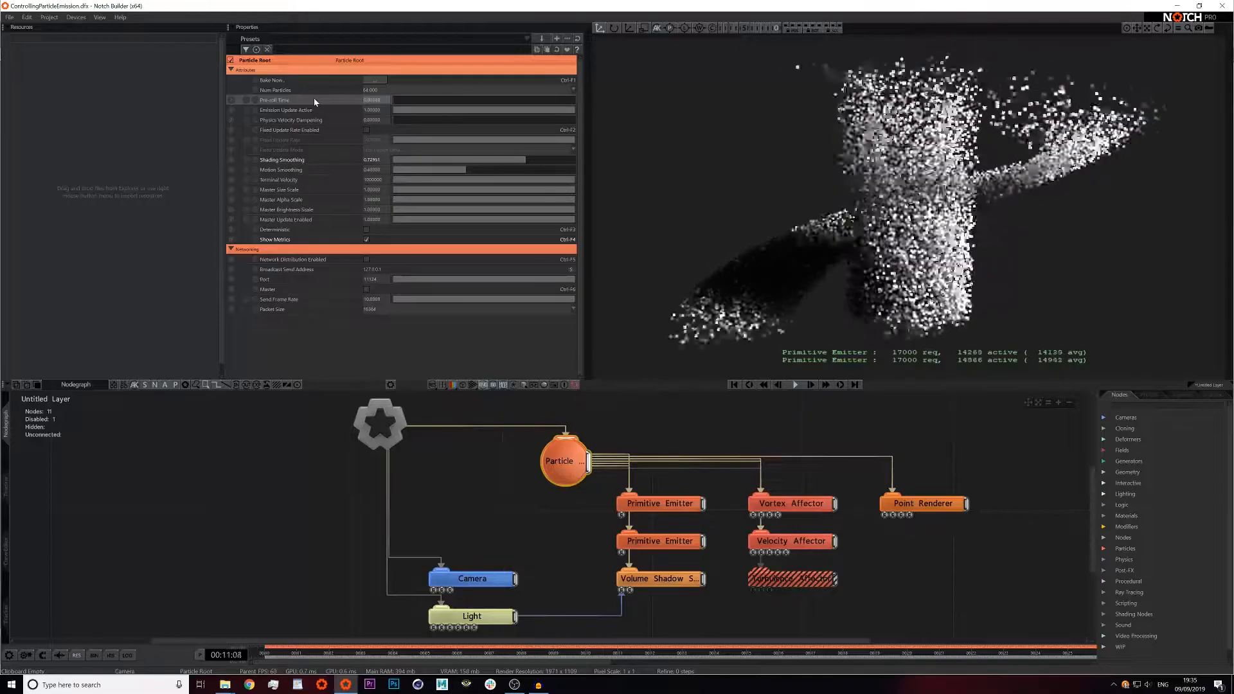
click(369, 99)
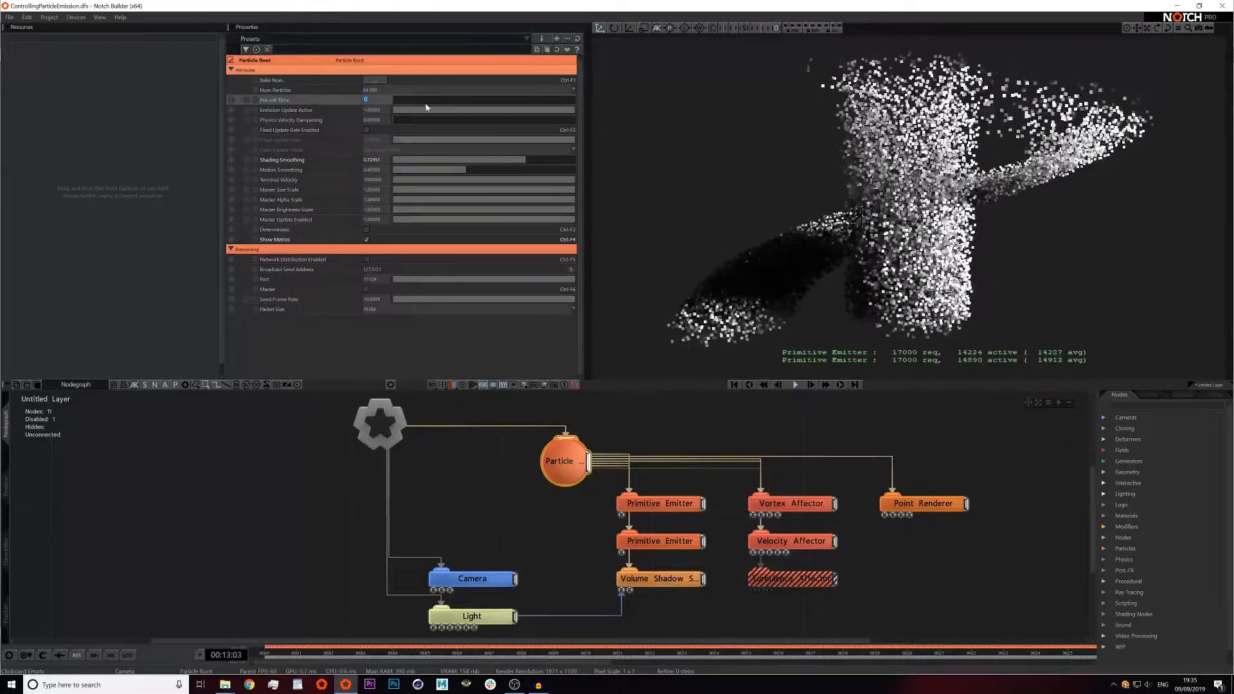
text(5)
key(Return)
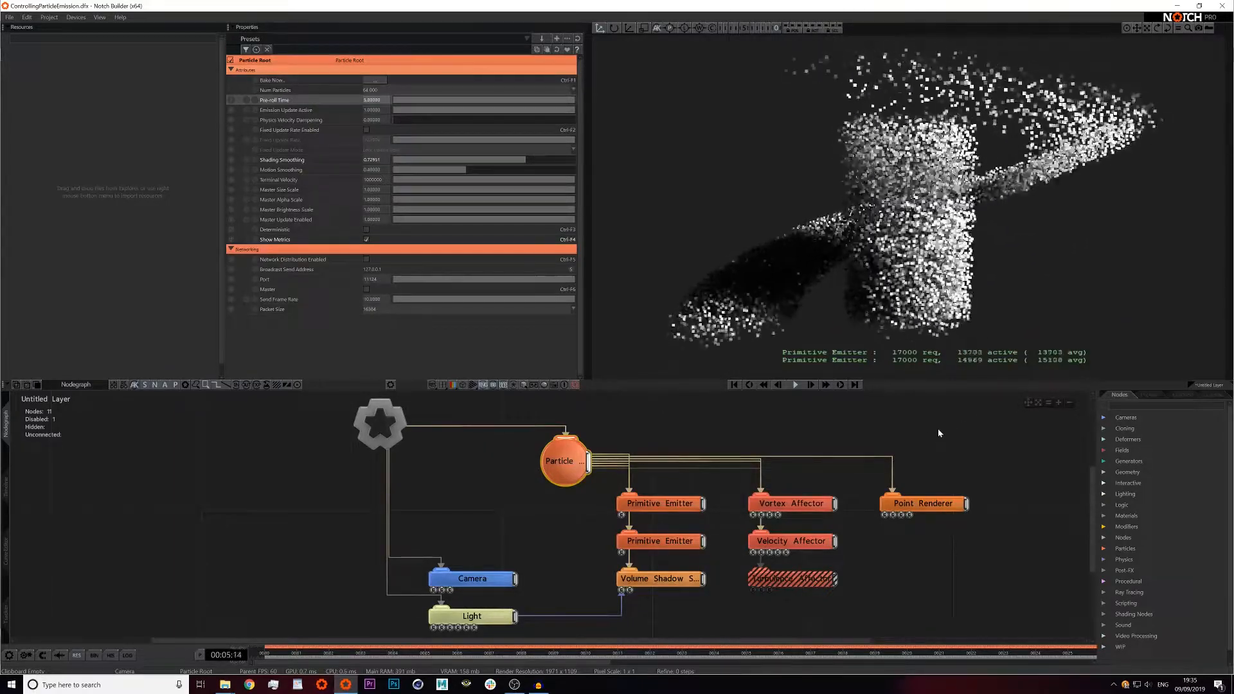
Enable the disabled Turbulence Affector node below the Velocity Affector.
click(775, 573)
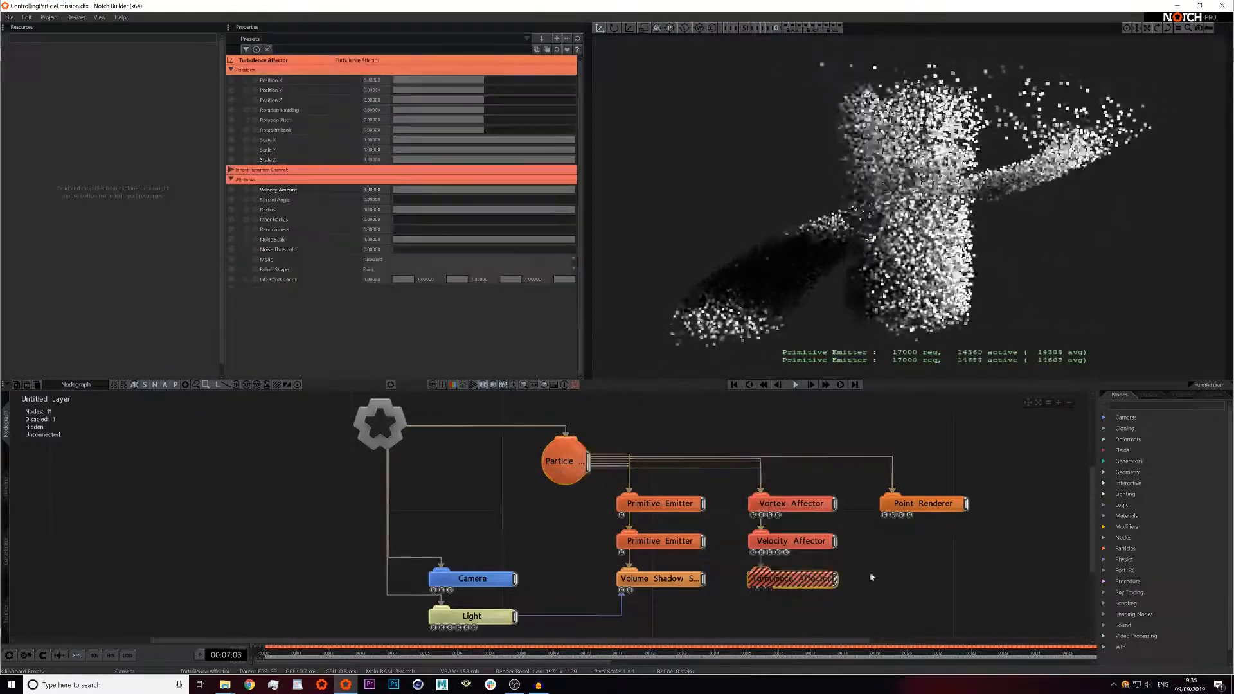
key(d)
click(954, 570)
Turn off Show Metrics on the Particle Root and clear the node selection.
click(581, 478)
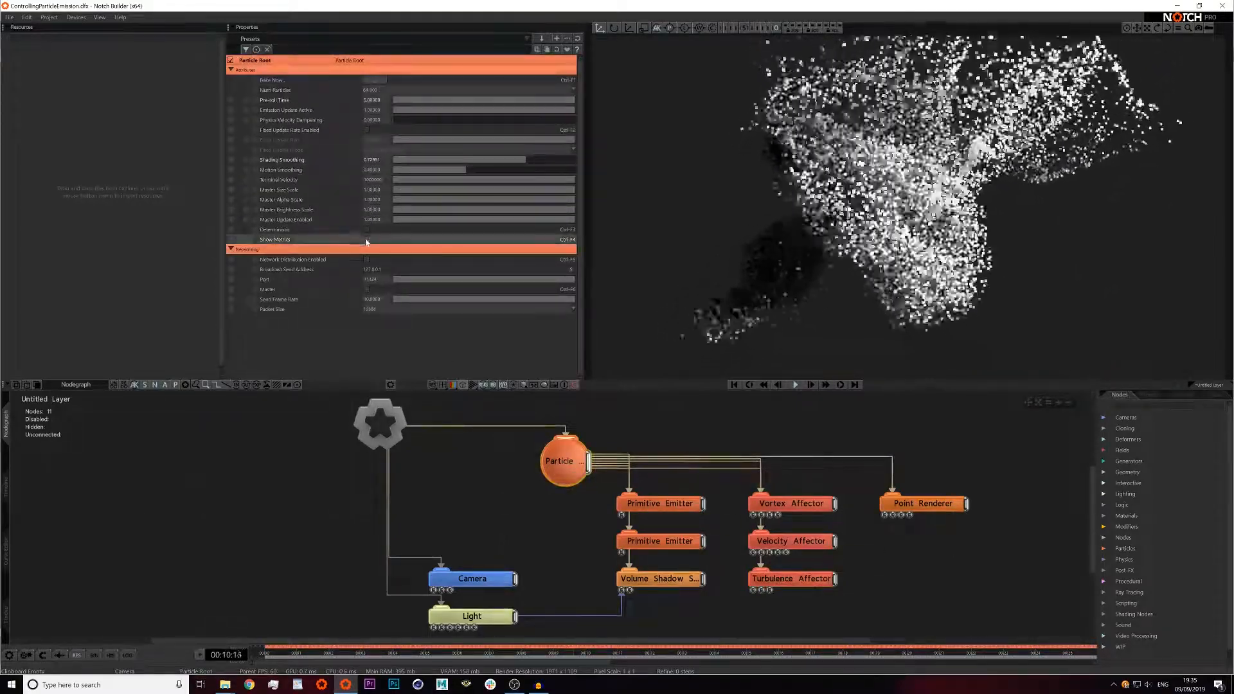
click(970, 457)
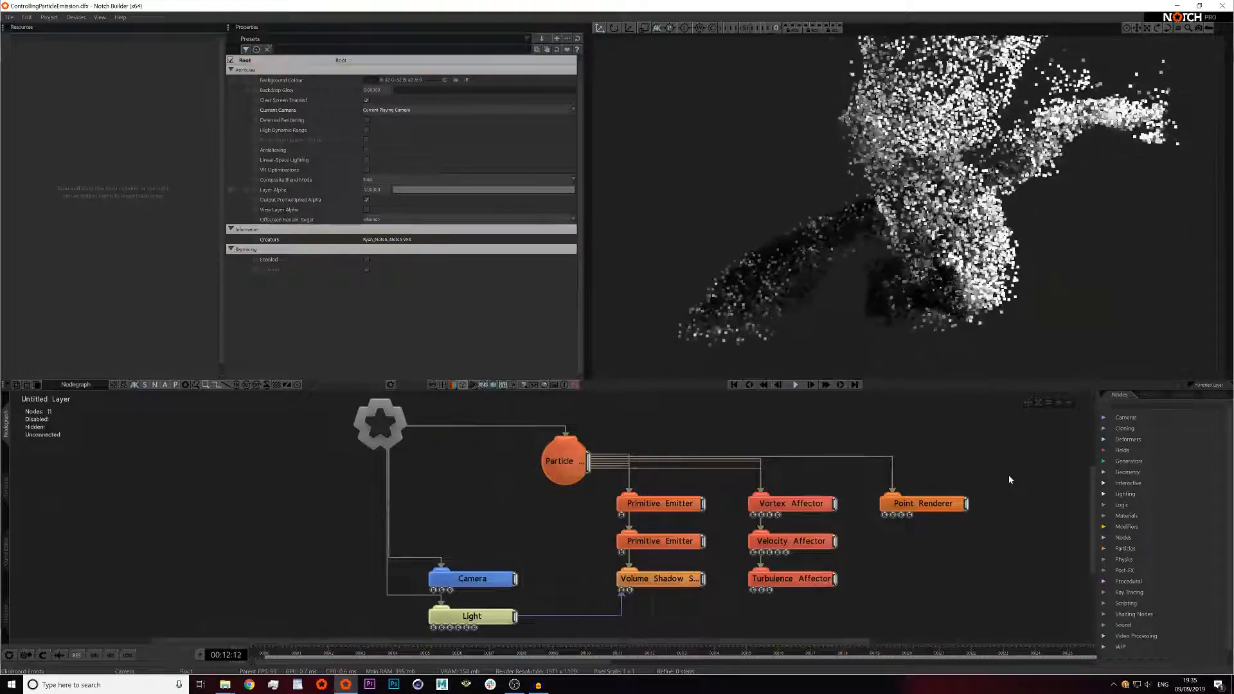